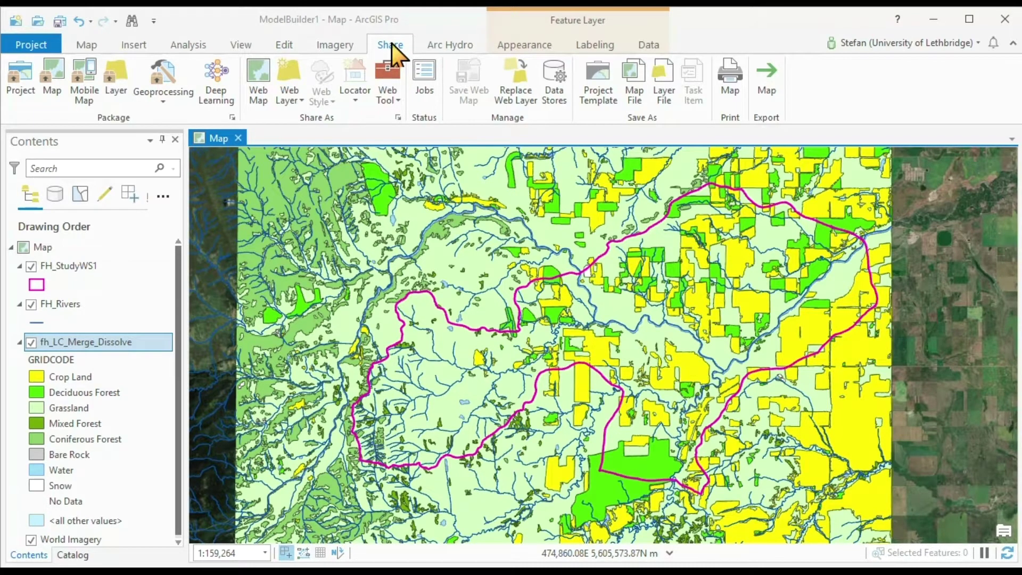
Step: Open the Package Project pane for the ModelBuilder1 project from the Share tab
click(21, 81)
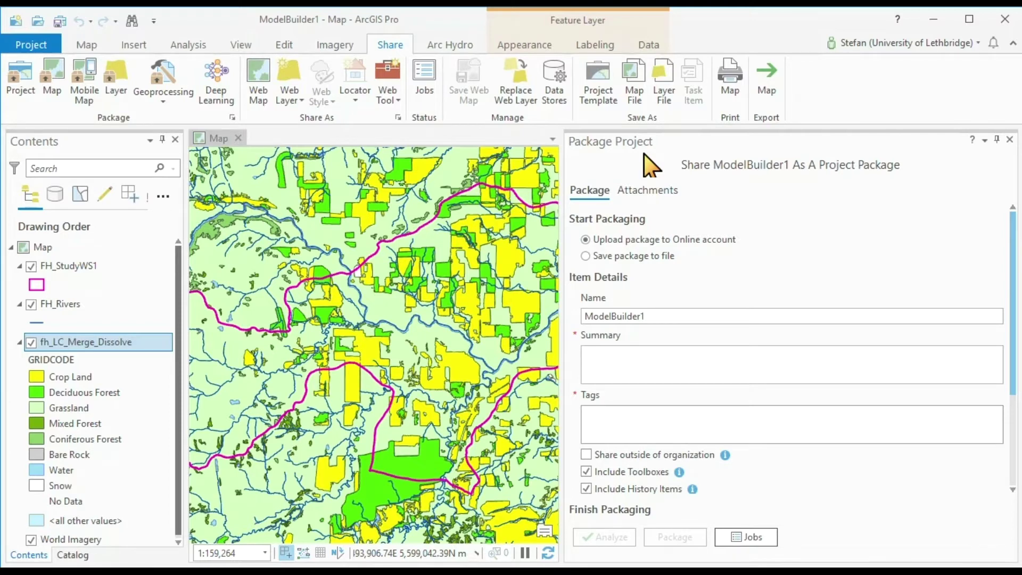
Step: Save the package to file with a ModelBuilder exercise summary and tags 'ModelBuilder, Geog 4740, sample data set, exercise'
click(585, 256)
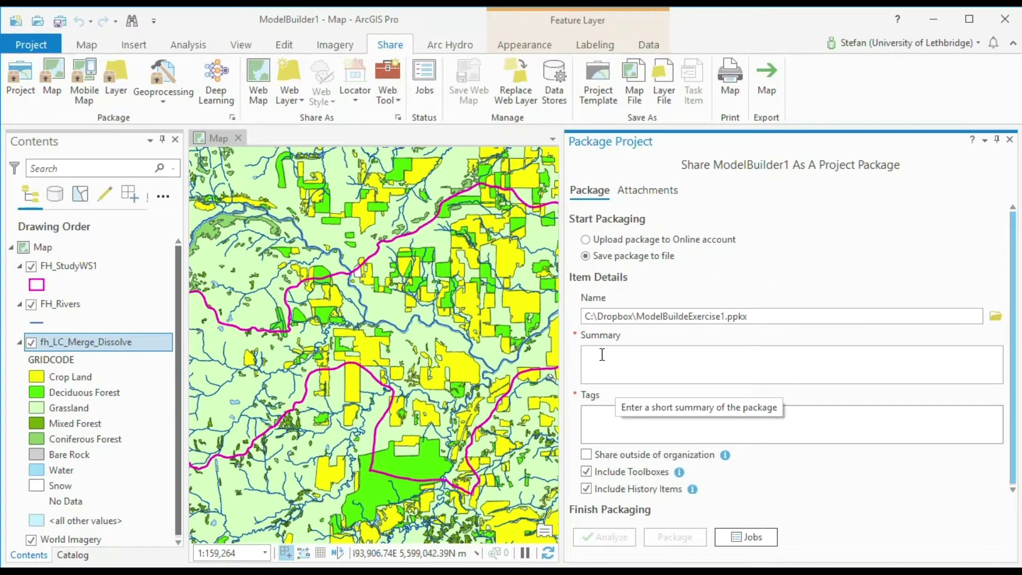
click(602, 354)
text(Project and data required to carry)
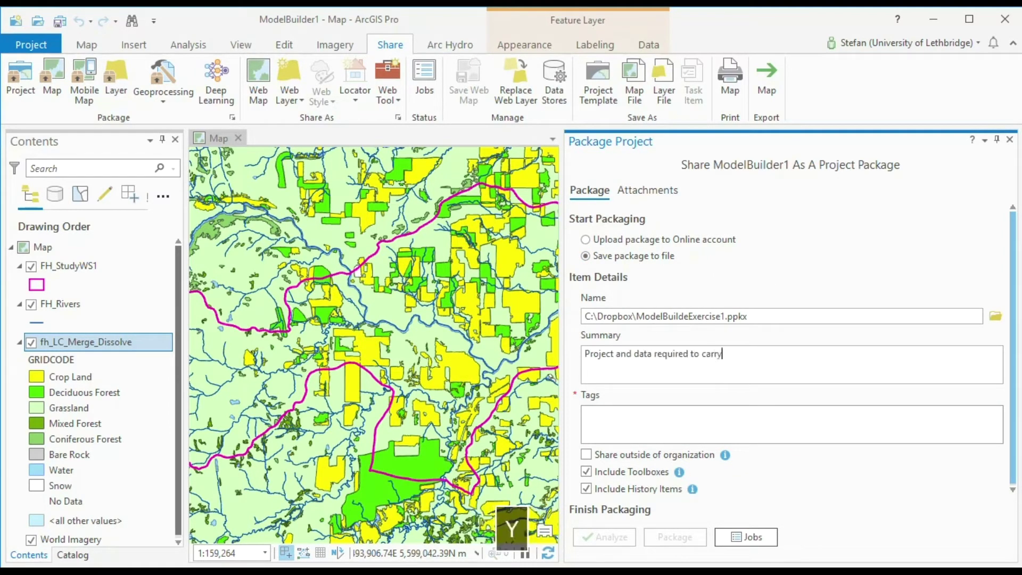
text( out an in-class exercise learning how to use the ModelBuilder.)
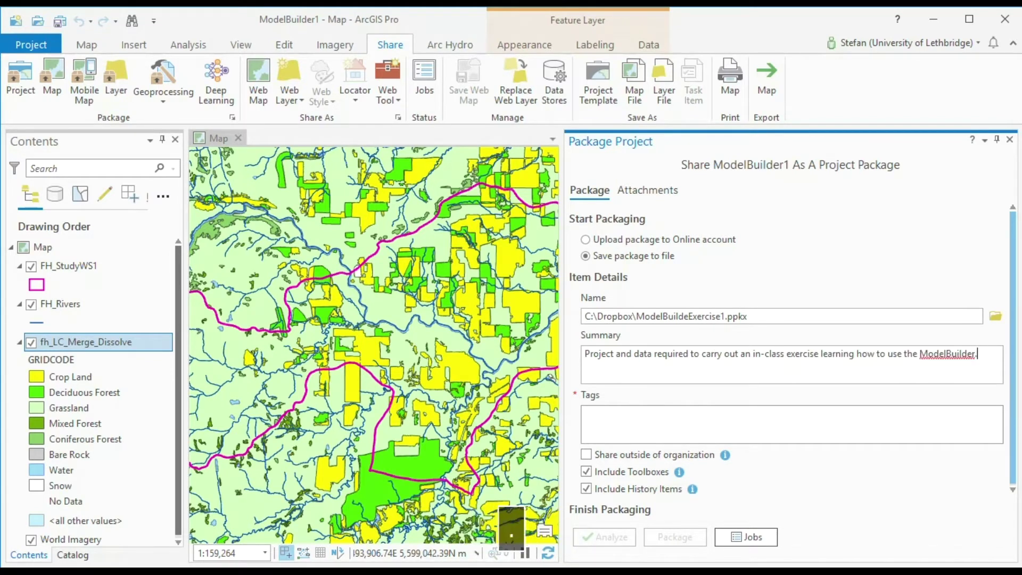
key(Tab)
text(ModelBuilder, Geog 4740, sample da)
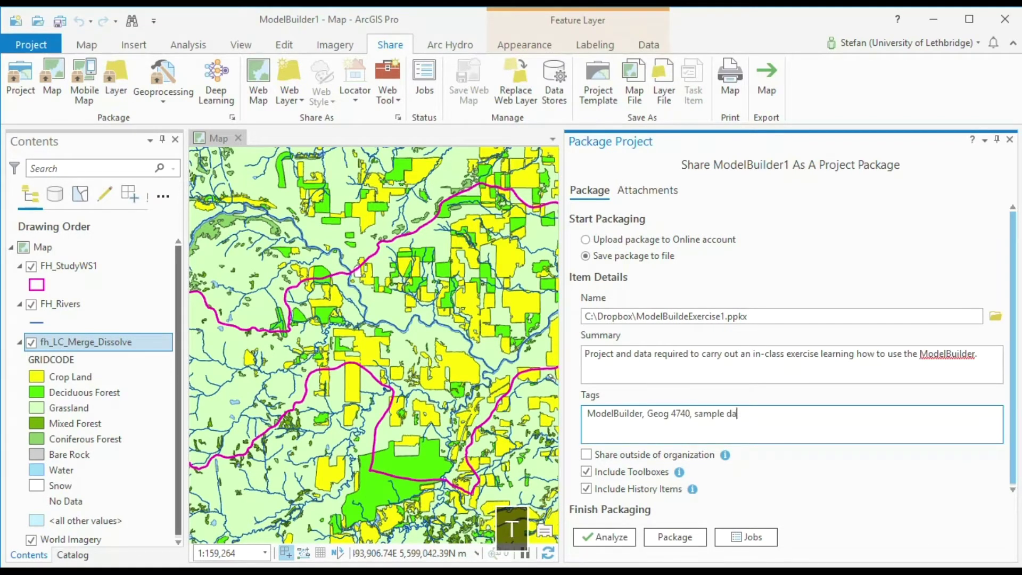
text(ta set, exercise)
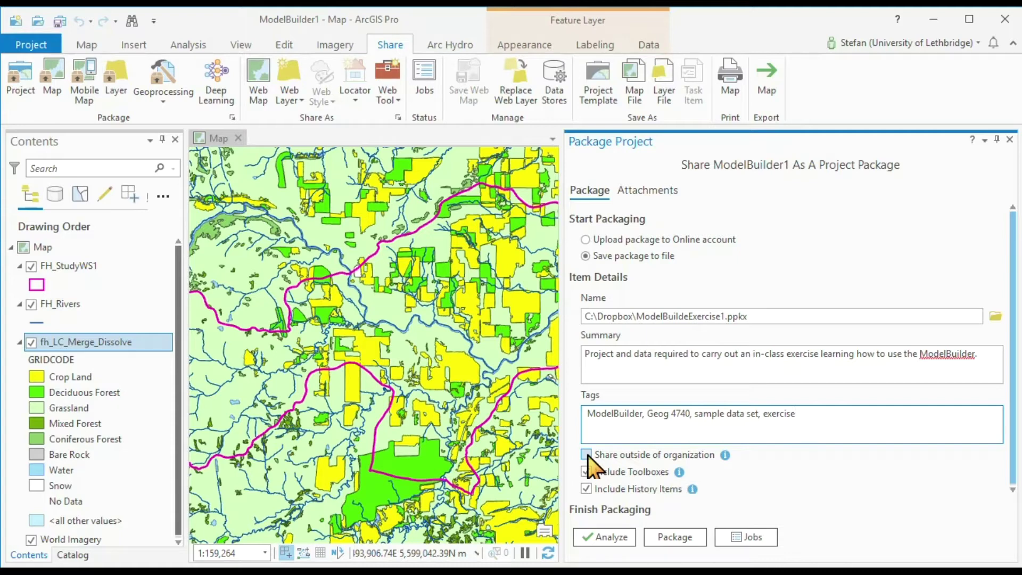
Step: Check 'Share outside of organization' and uncheck 'Include History Items'
click(588, 456)
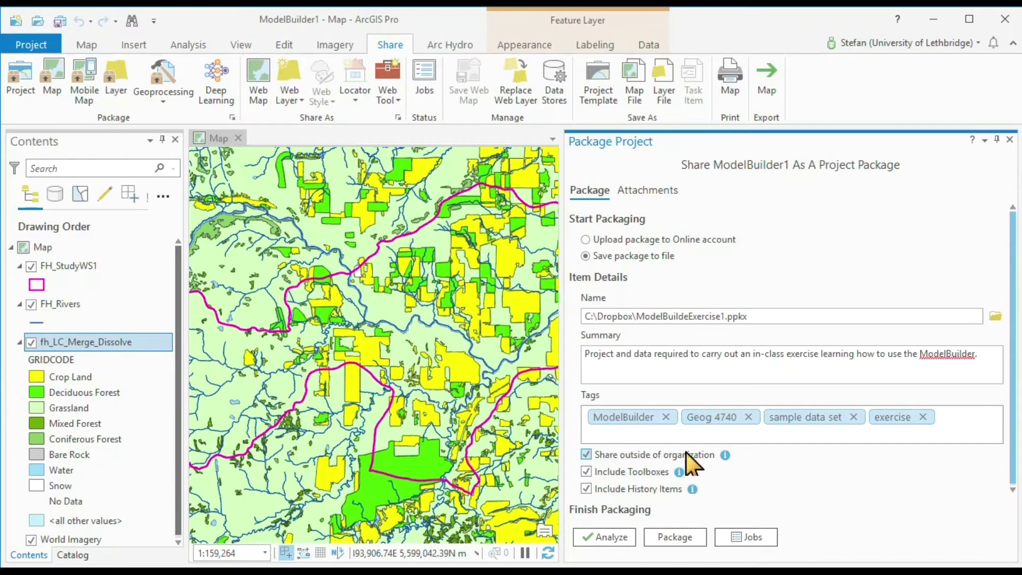
mouse_move(725, 455)
click(586, 488)
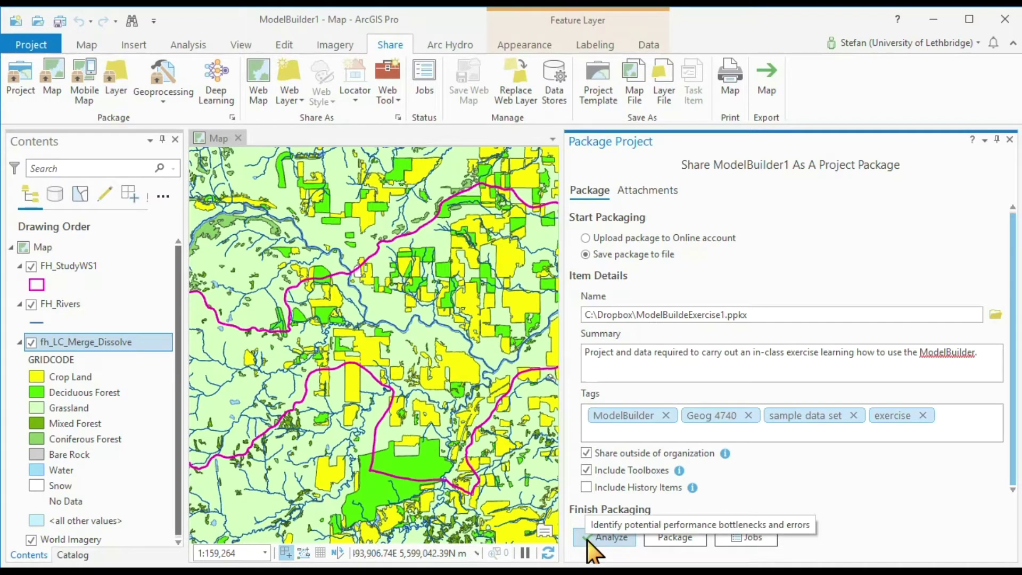
Step: Build the ModelBuildeExercise1 package, saving the project when prompted
click(675, 538)
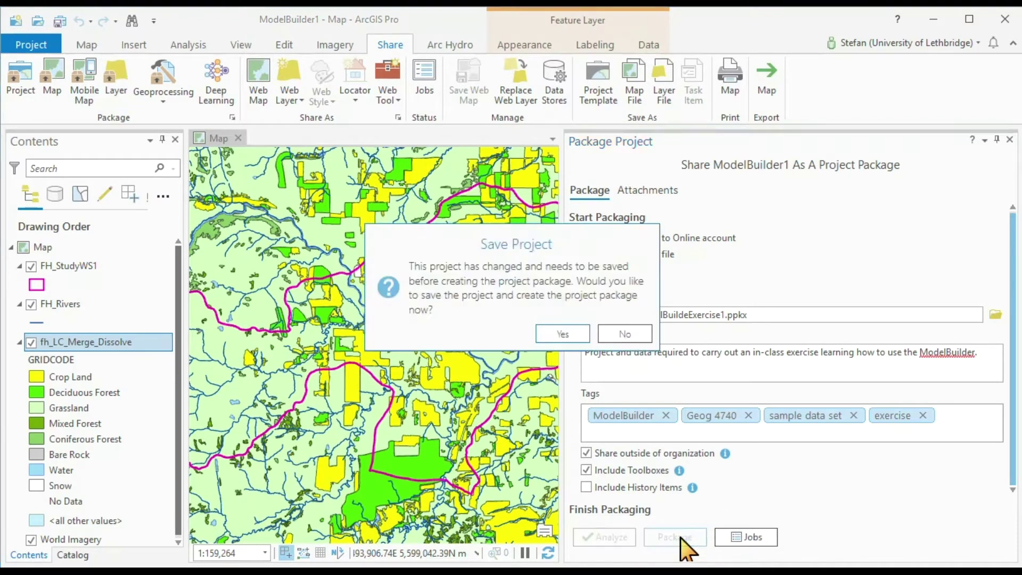
click(561, 334)
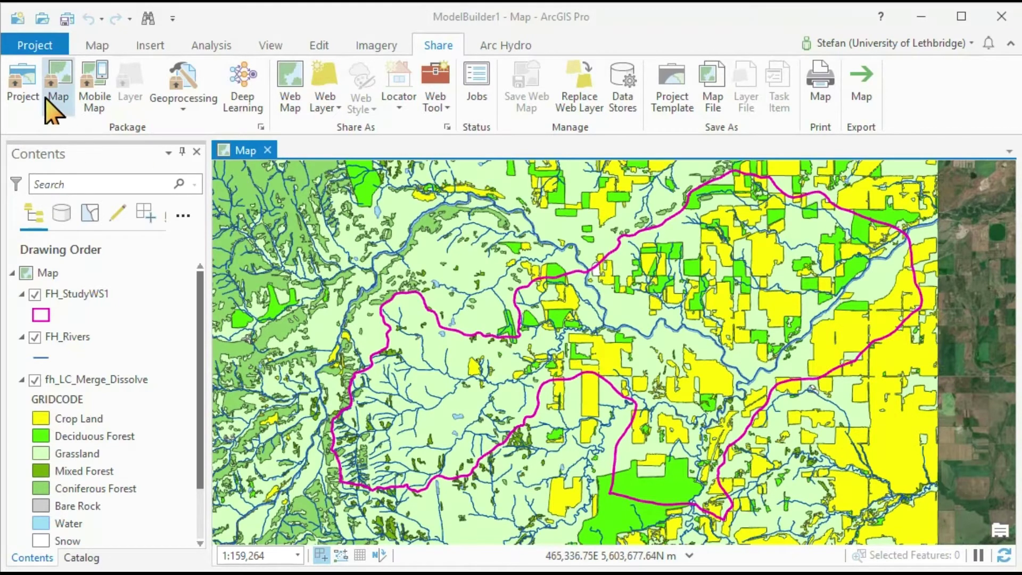
Step: In Options > Share and Download, choose 'Ask where to save before unpacking' for project packages
click(33, 47)
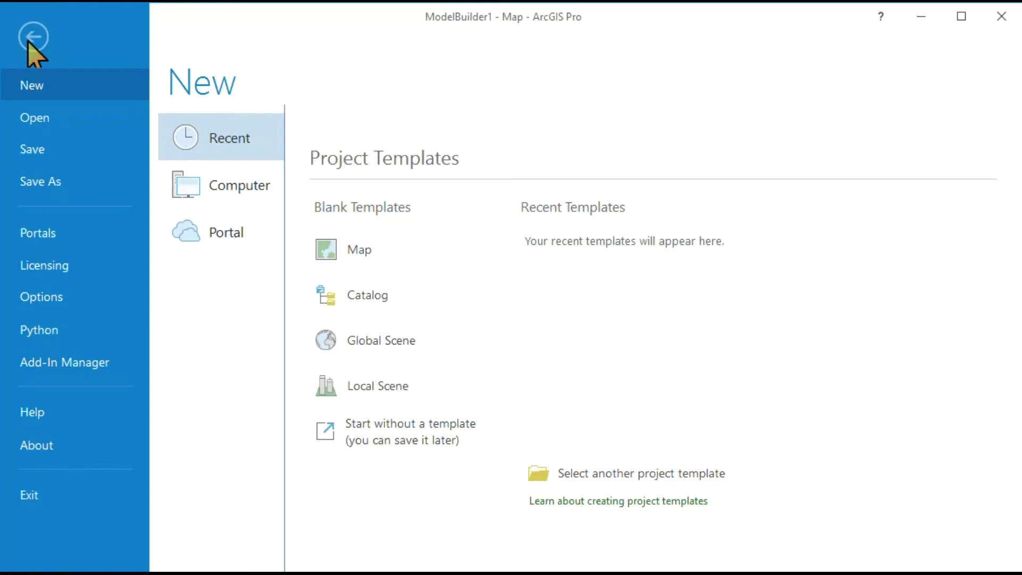
click(43, 296)
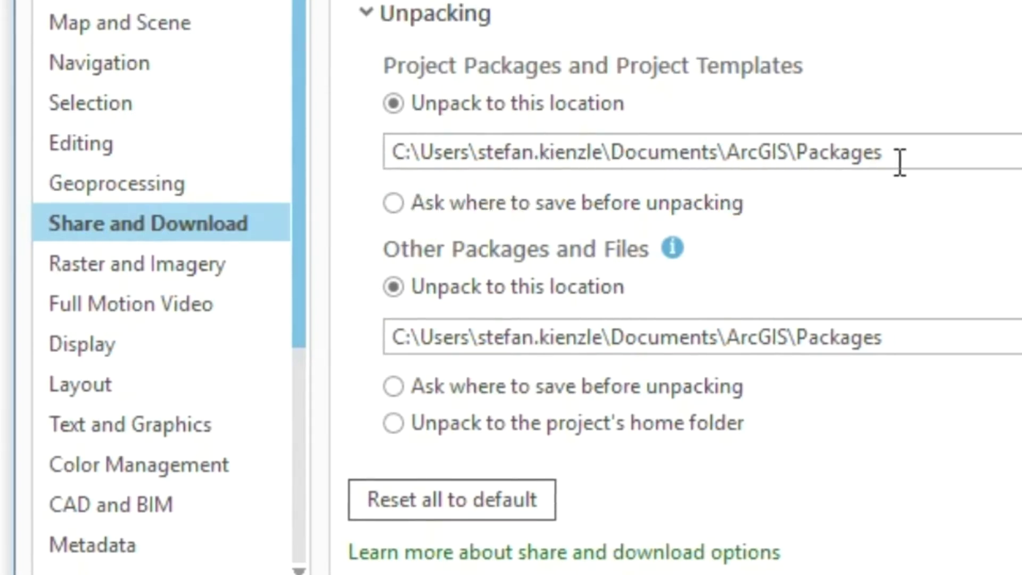
click(393, 202)
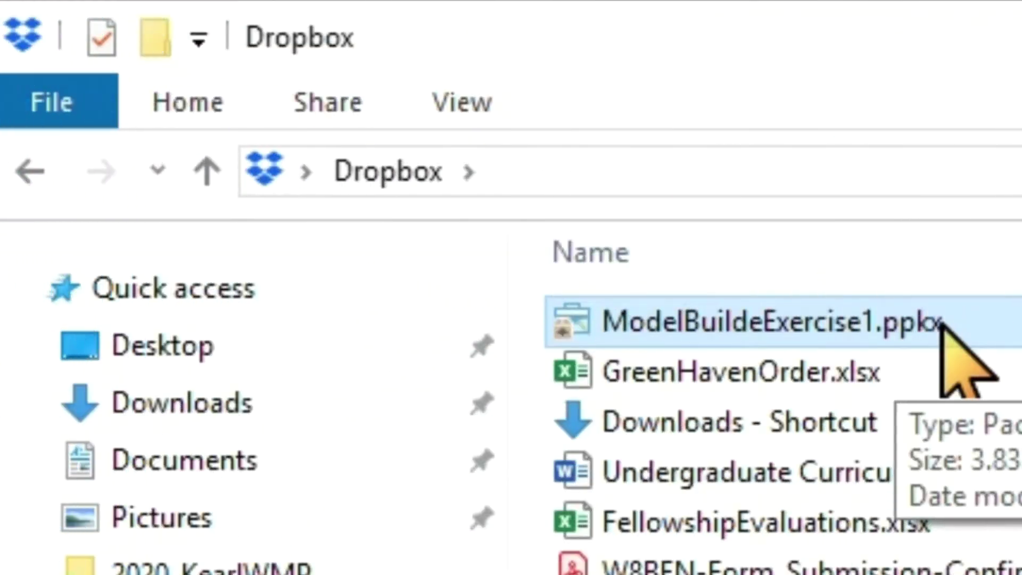
Step: Open ModelBuildeExercise1.ppkx from the Dropbox folder in File Explorer
double_click(743, 319)
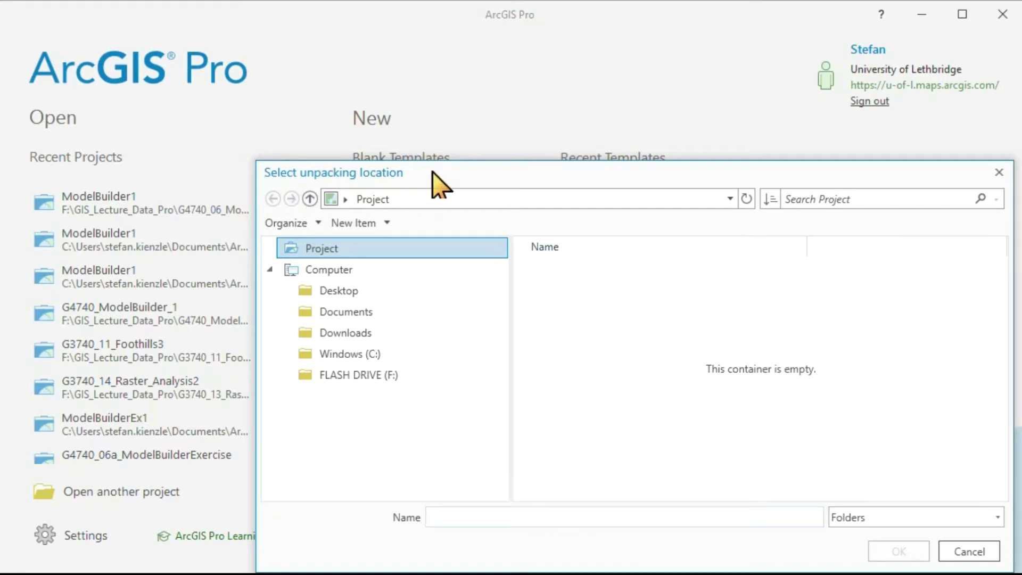
Step: Unpack the package into FLASH DRIVE (F:) > G4740_ClassDemos
click(357, 374)
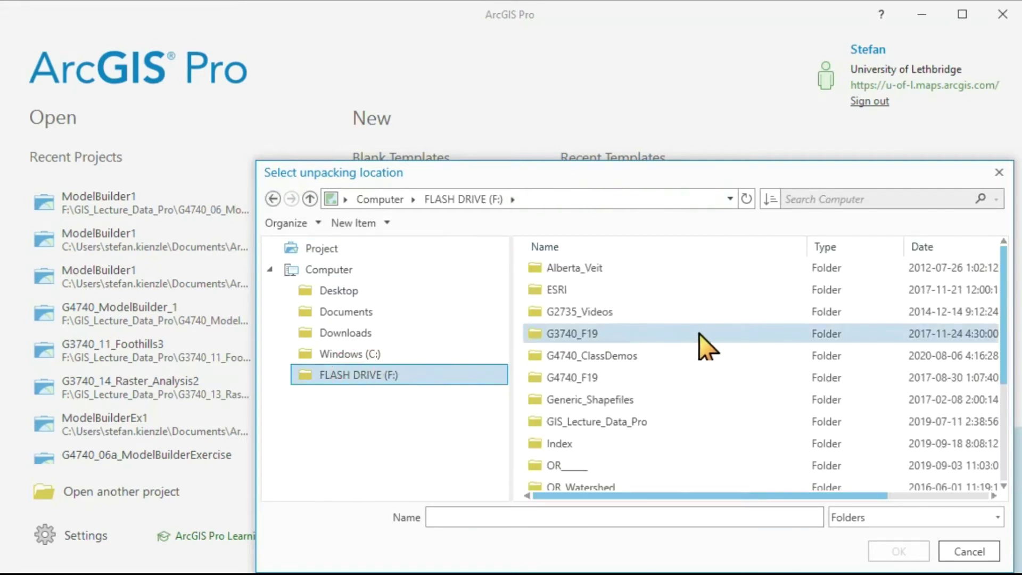
click(587, 354)
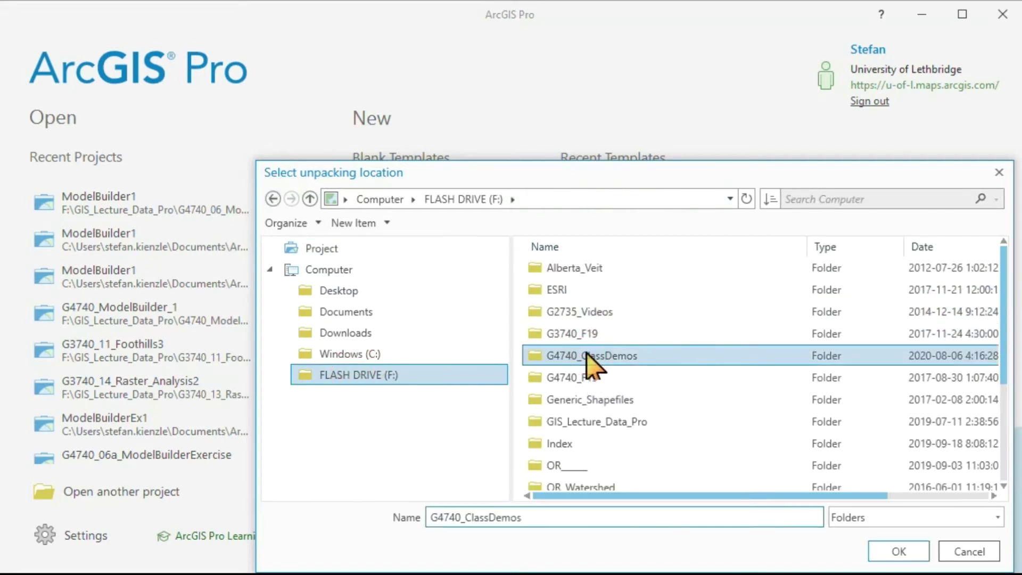
click(899, 552)
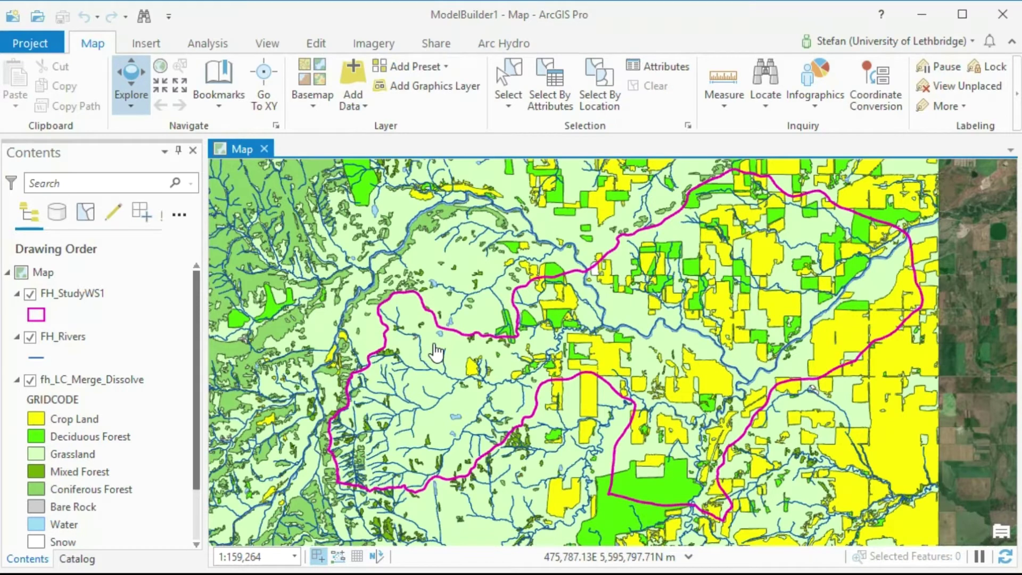
Step: In File Explorer, browse from USB Drive (F:) into ModelBuildeExercise1_32230b > commondata > g3740_11_foothills2
key(alt+Tab)
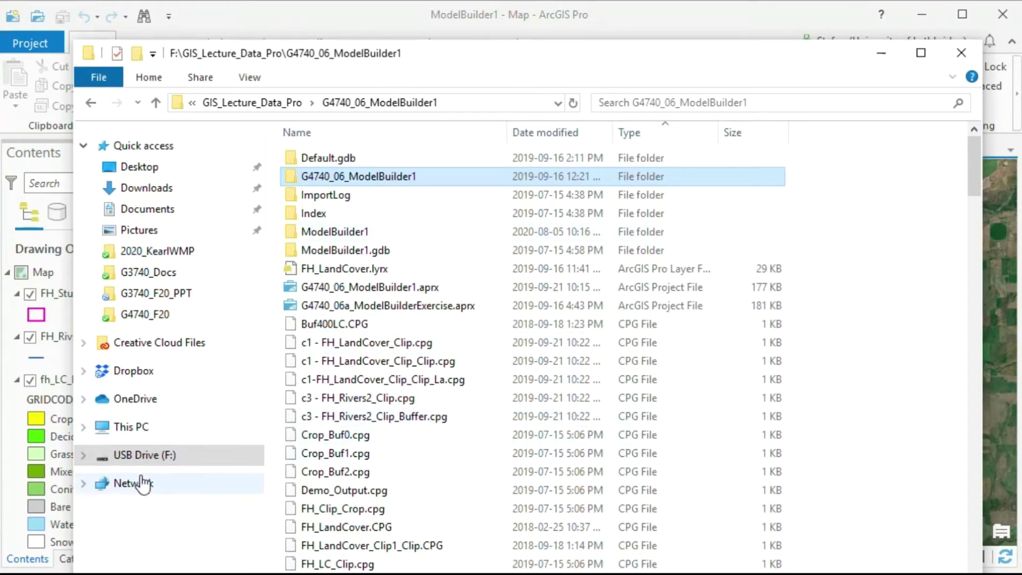
click(149, 457)
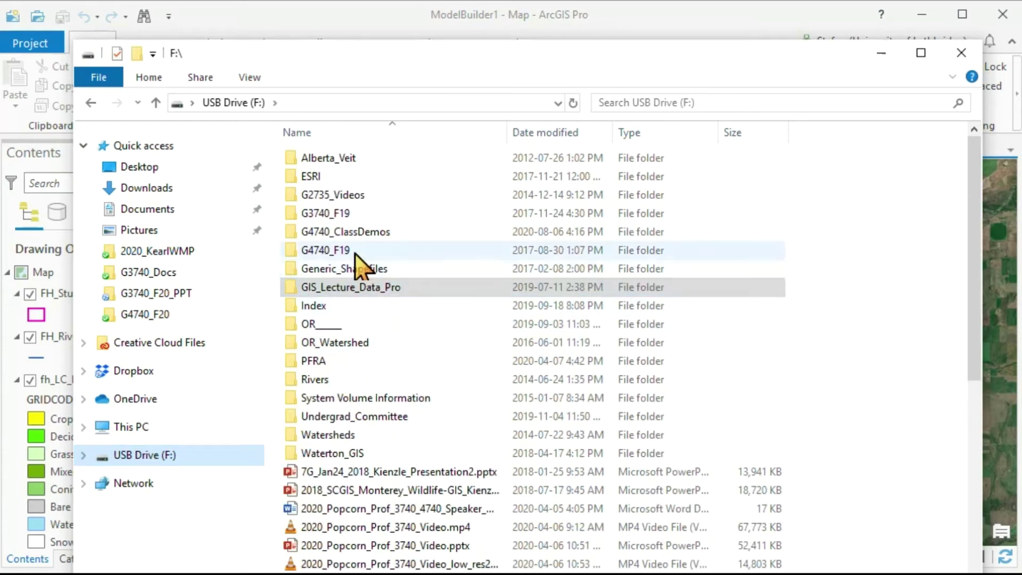
double_click(346, 230)
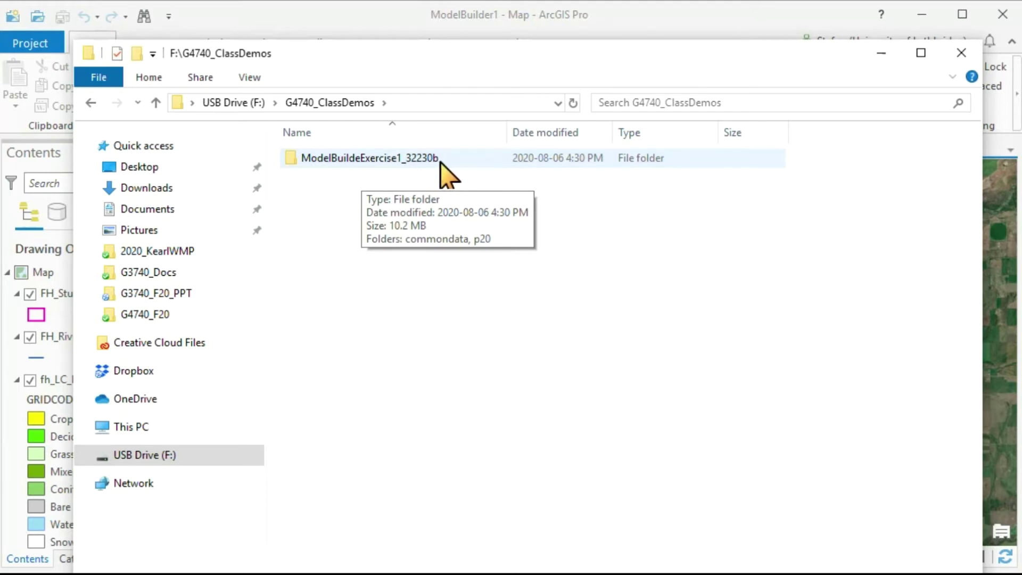
double_click(355, 157)
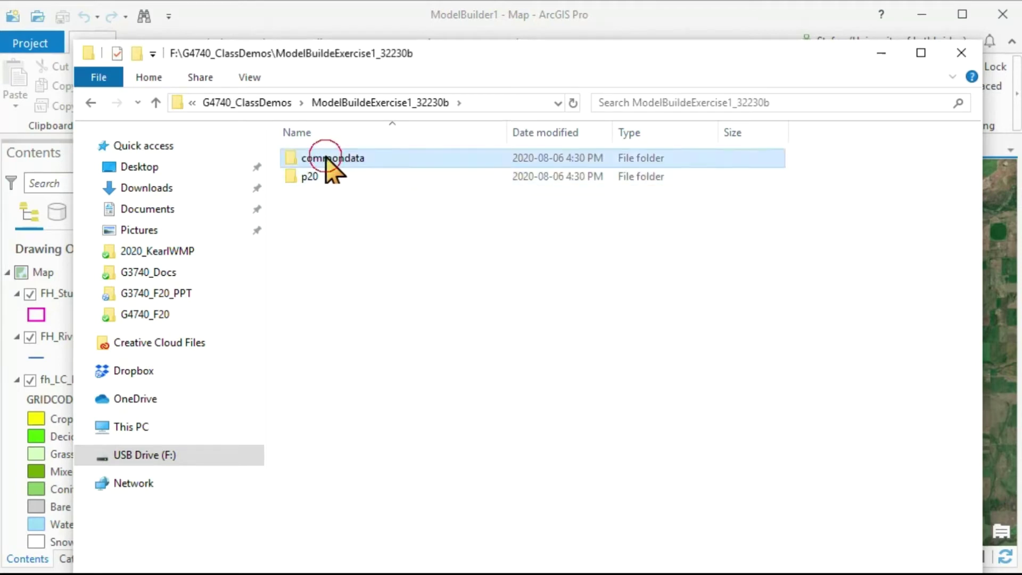
double_click(325, 157)
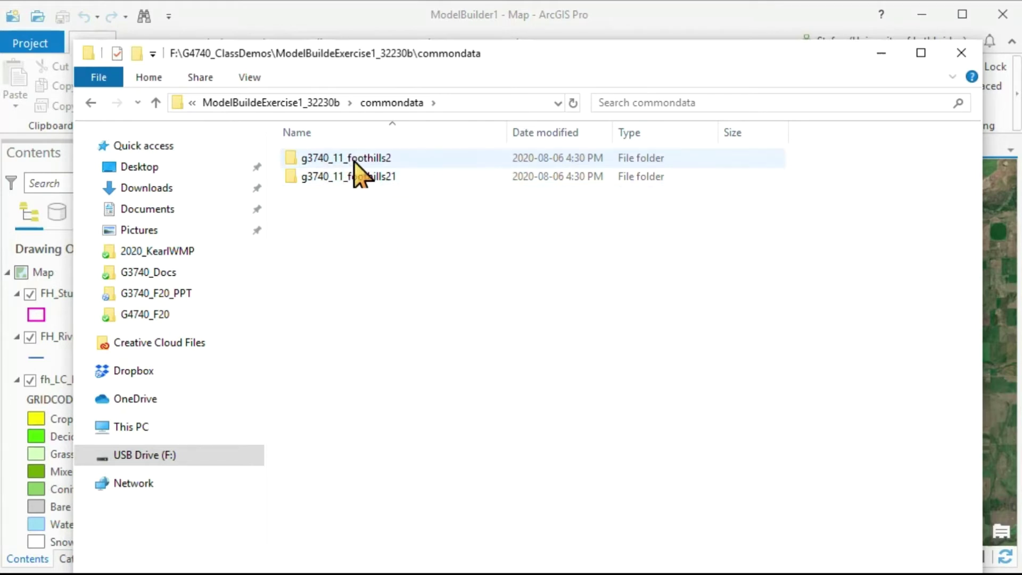
double_click(319, 156)
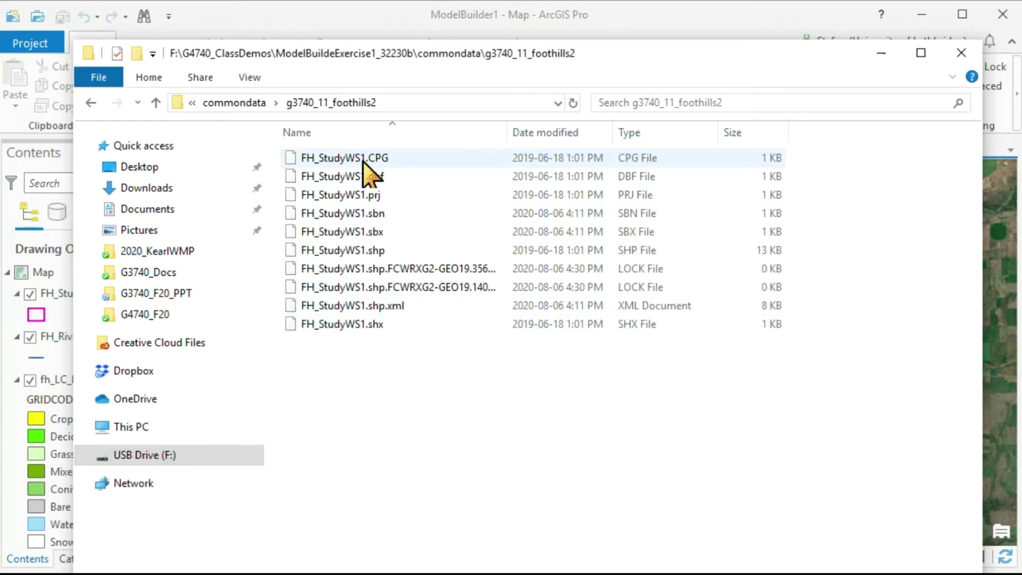
Step: Check the g3740_11_foothills21 folder, then go back up and open the p20 folder
click(155, 102)
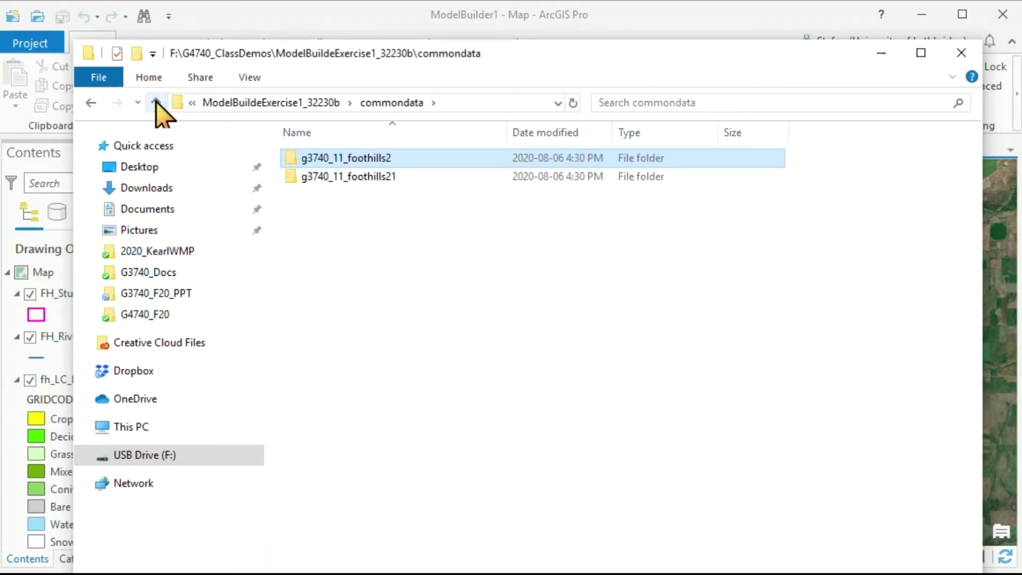
double_click(365, 176)
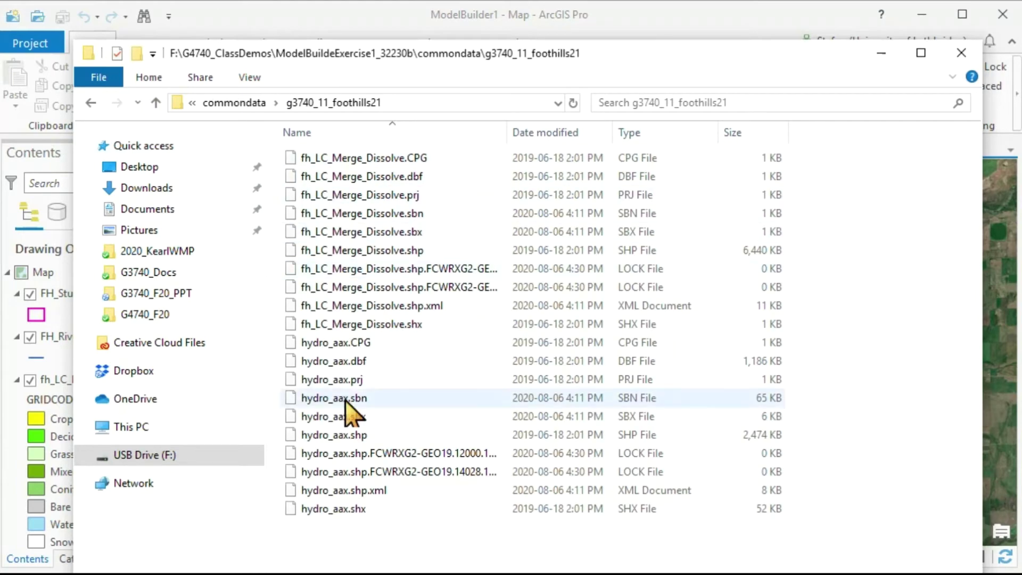
click(155, 102)
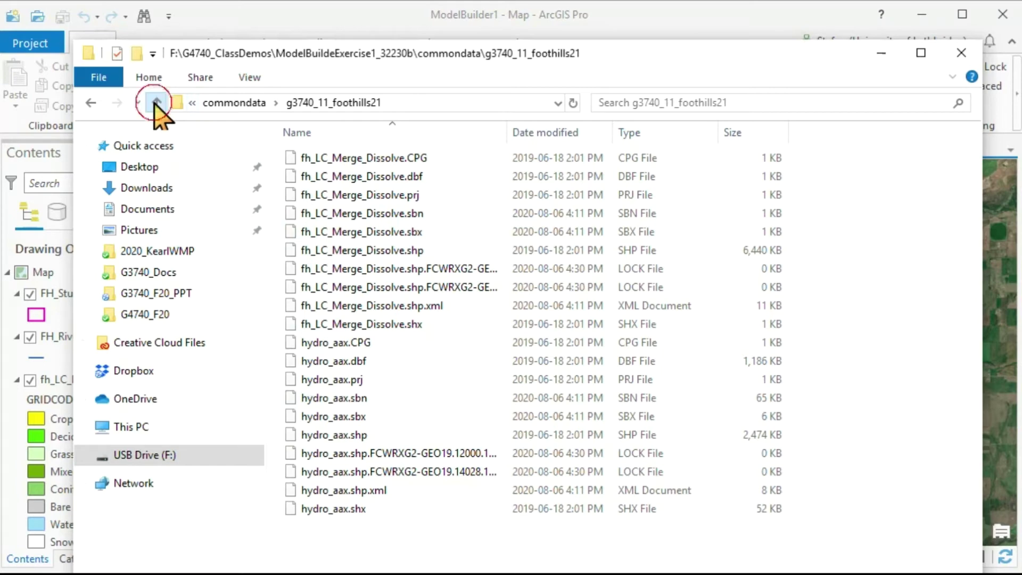
click(156, 102)
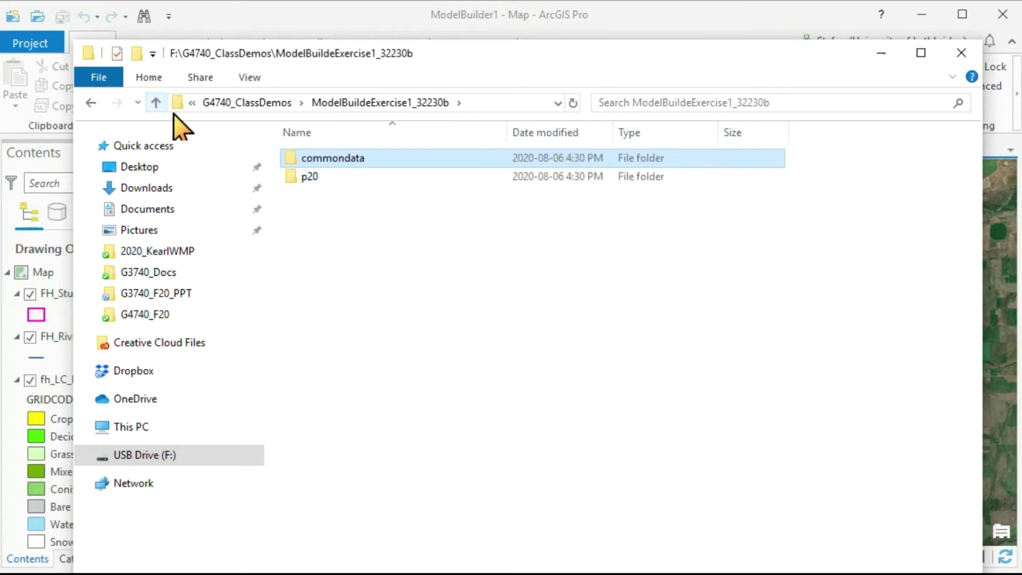
double_click(309, 176)
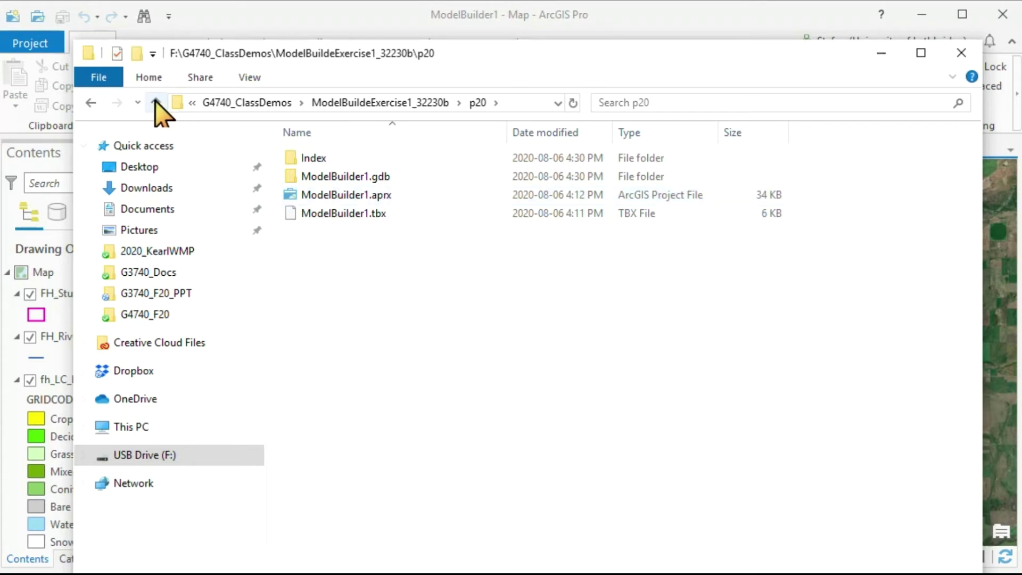
Step: Close File Explorer and expand Folders in ArcGIS Pro's Catalog pane
click(963, 56)
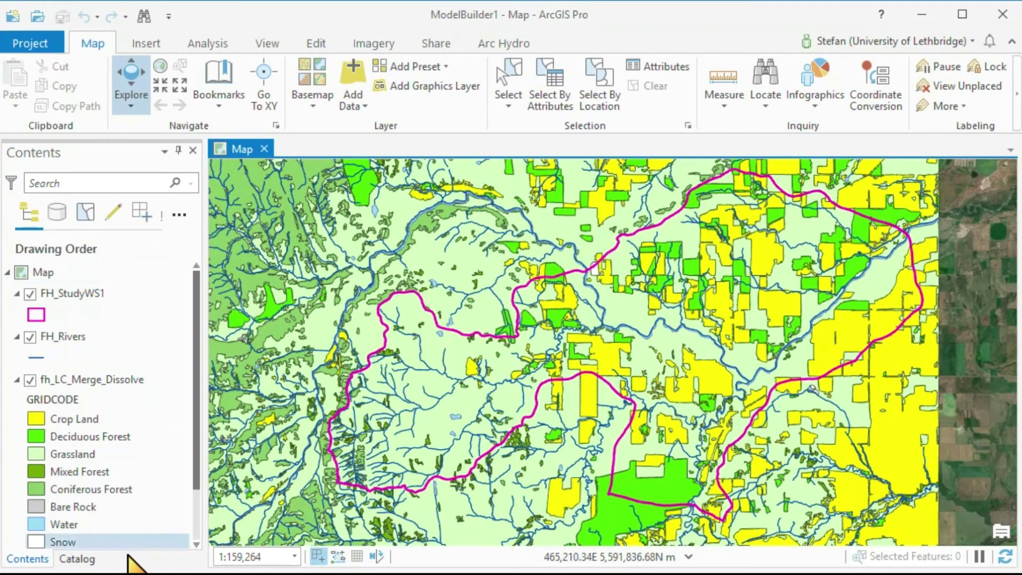
click(77, 559)
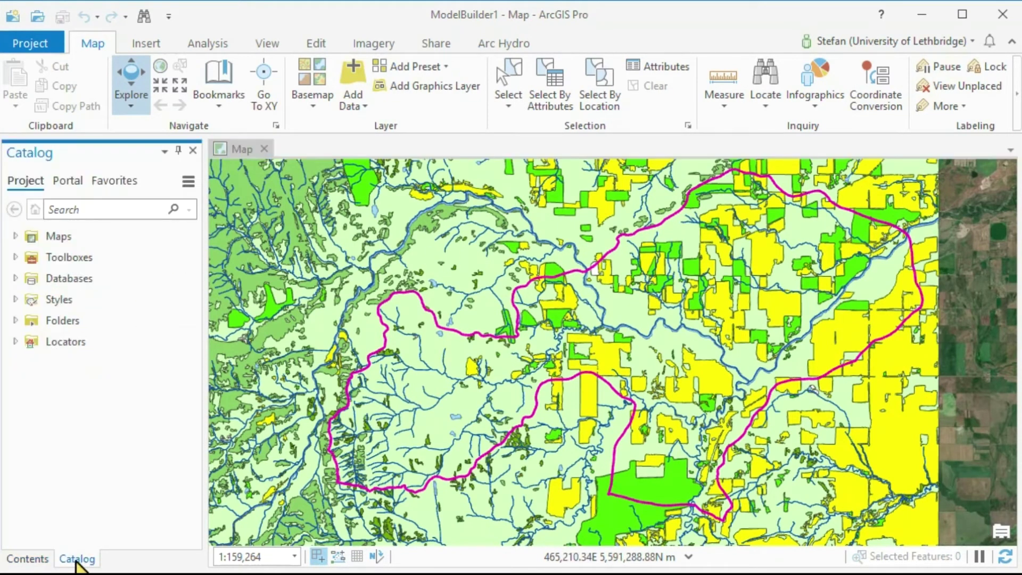
click(14, 320)
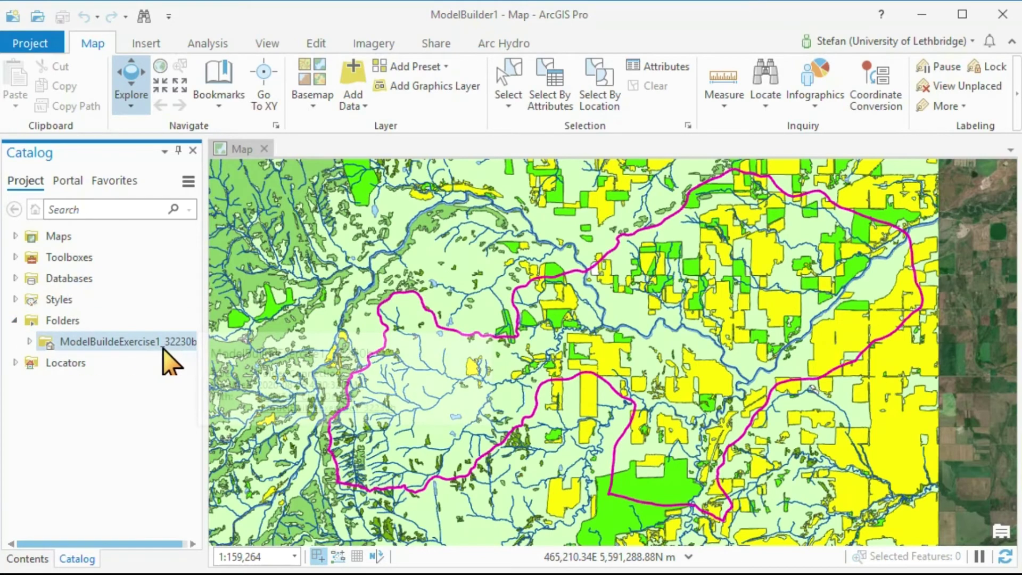
Step: Expand ModelBuildeExercise1_32230b, commondata, both foothills folders and p20, then return to Contents
click(30, 341)
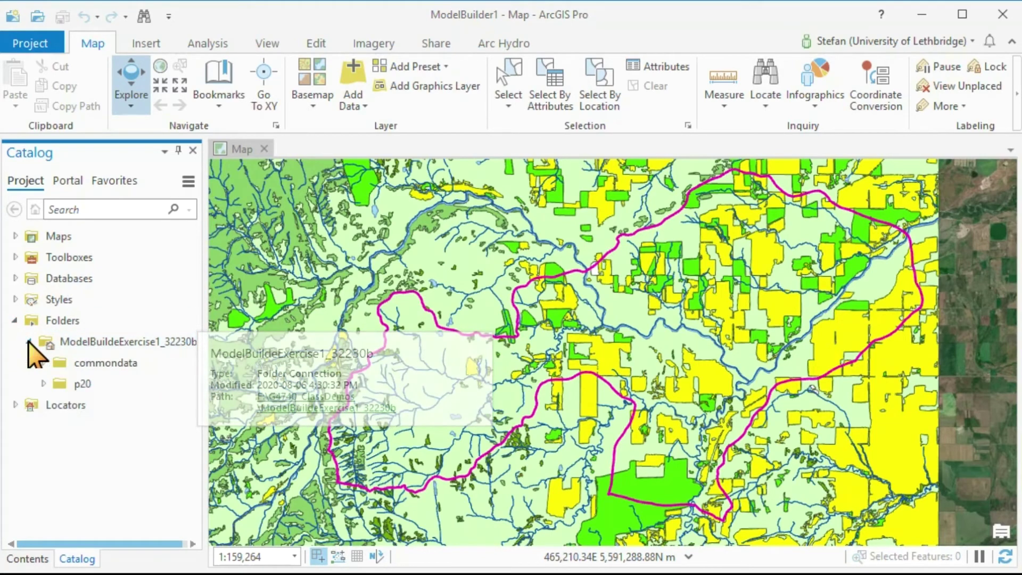
click(43, 362)
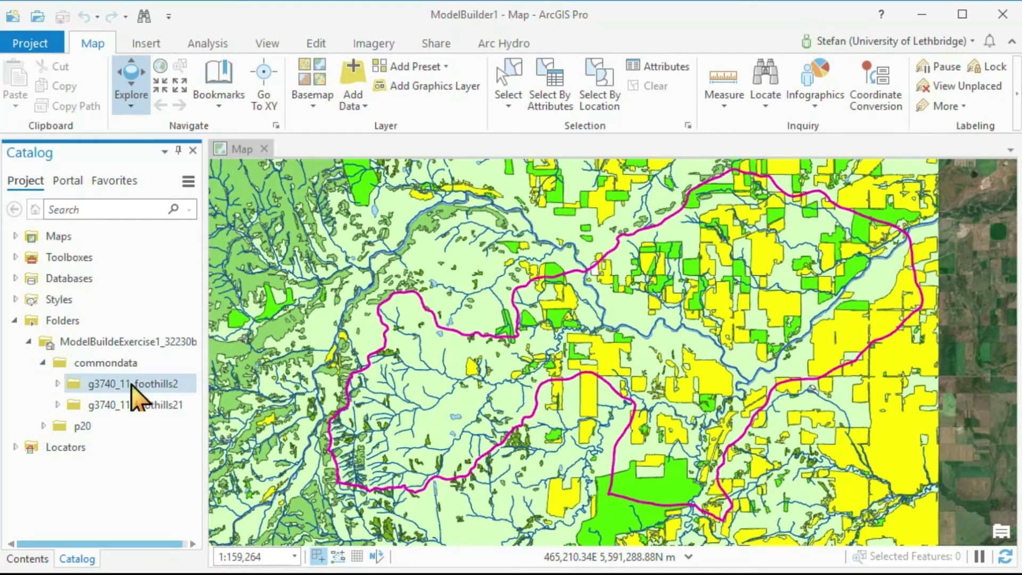
click(57, 384)
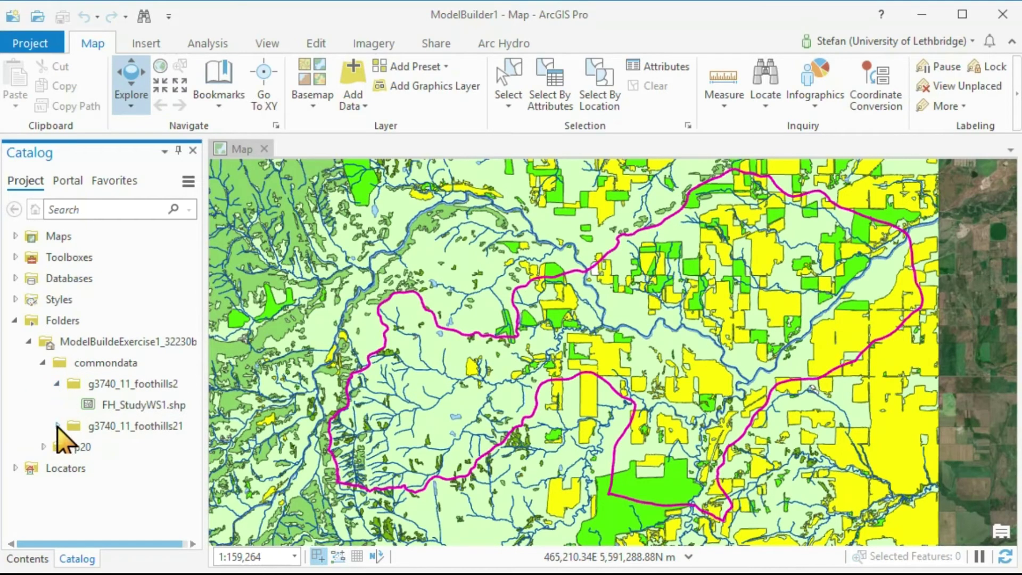
click(57, 426)
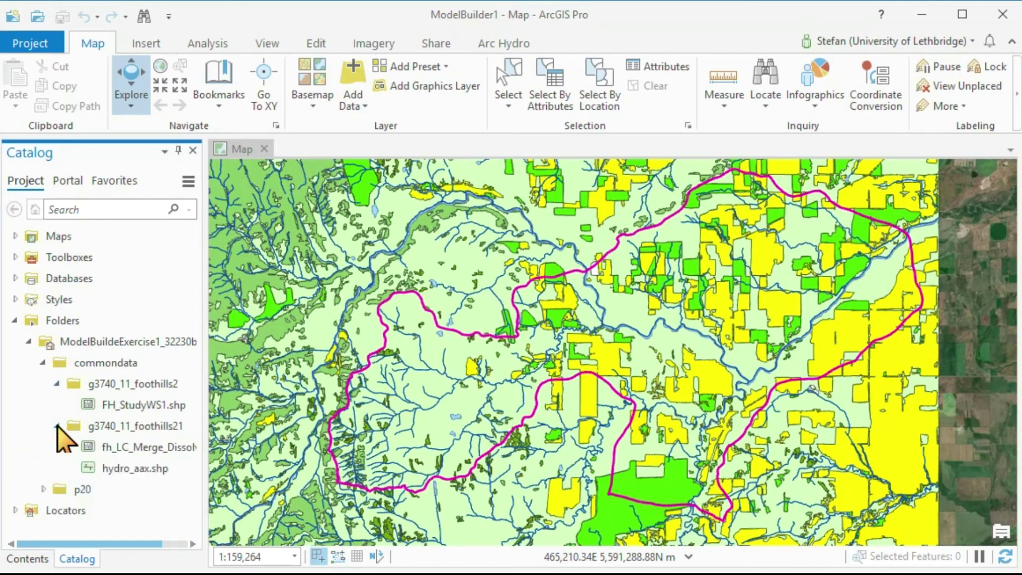
click(43, 489)
scroll(195, 455, down, 1)
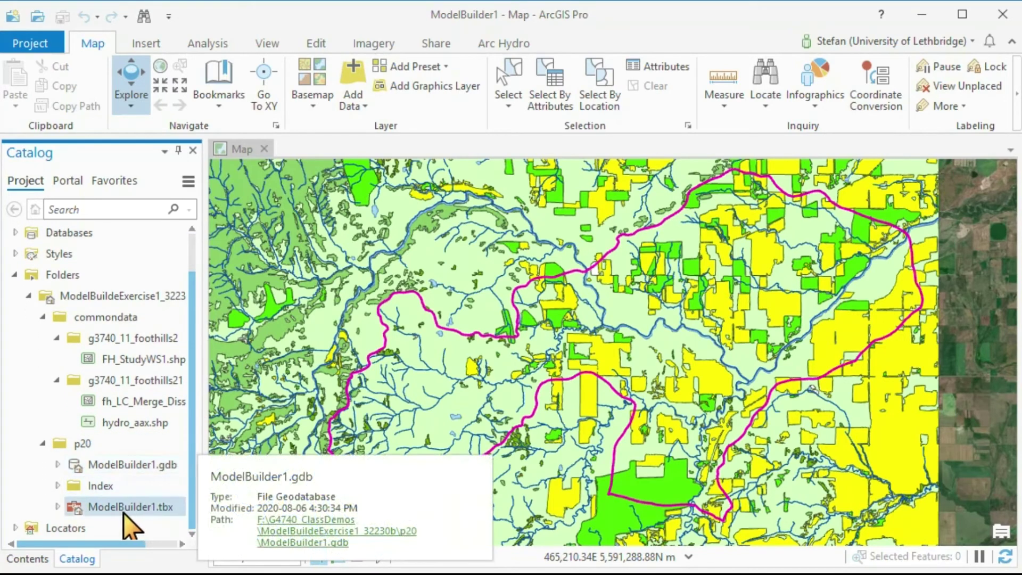
mouse_move(159, 511)
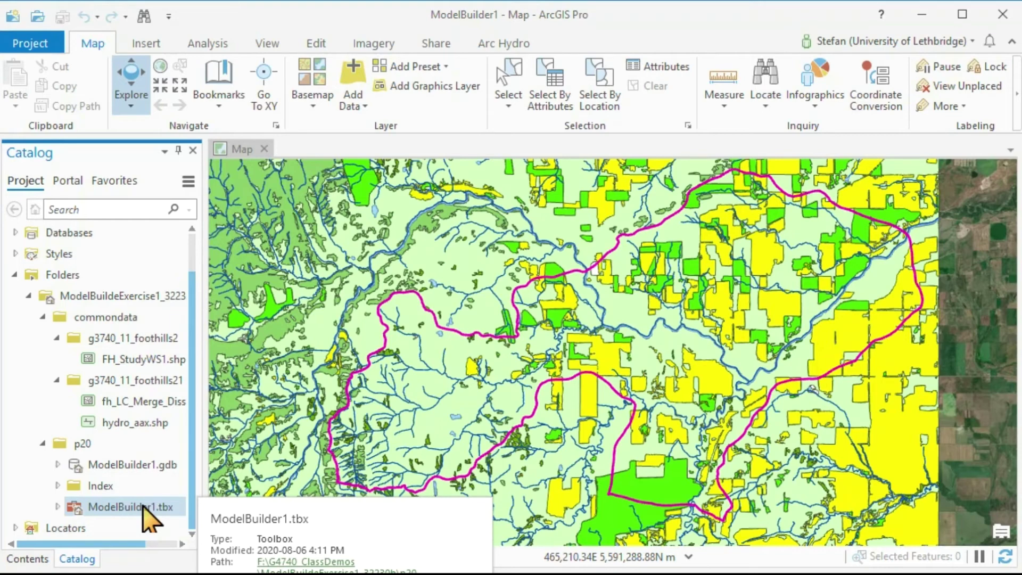
click(26, 559)
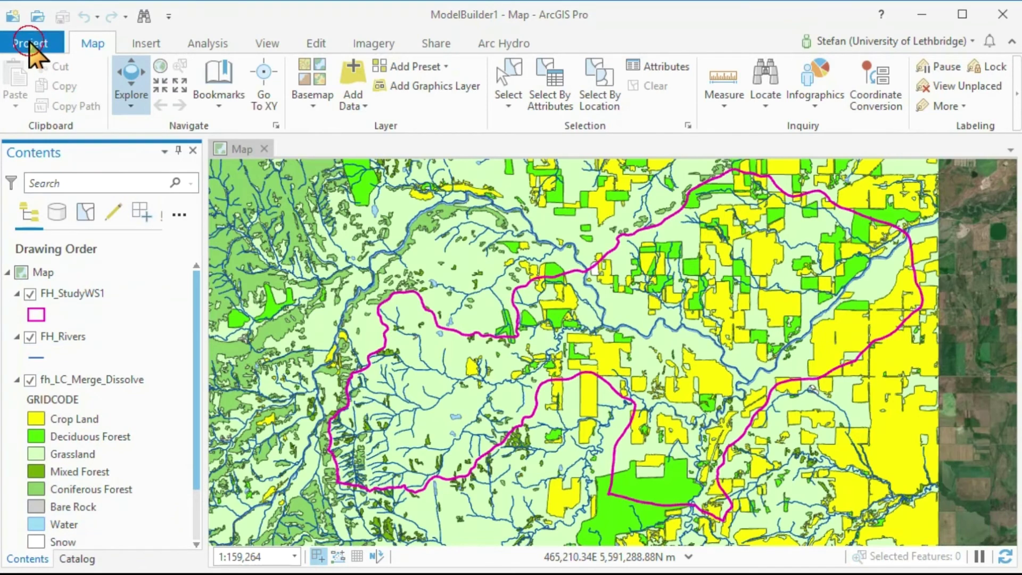
click(29, 42)
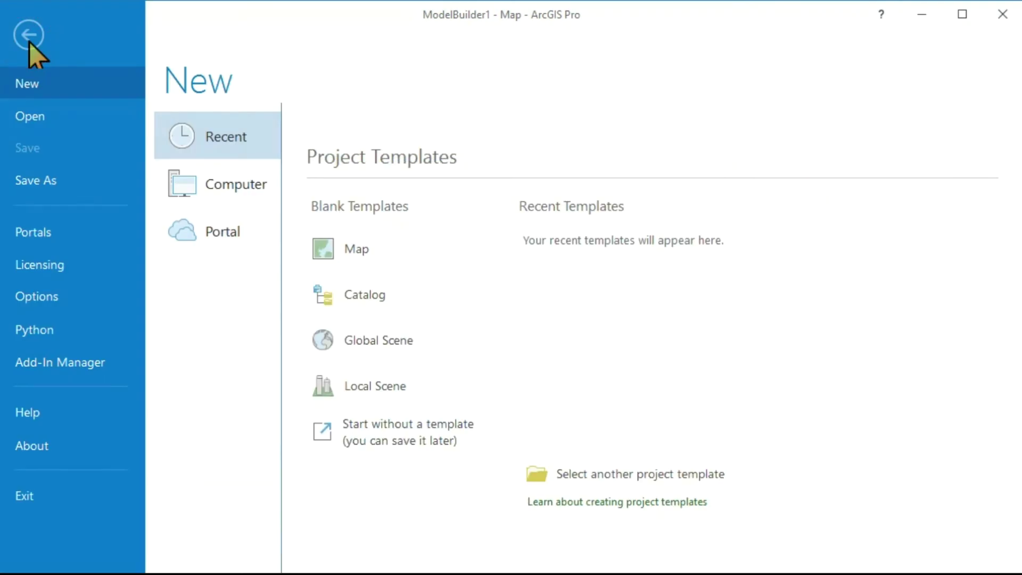
click(34, 295)
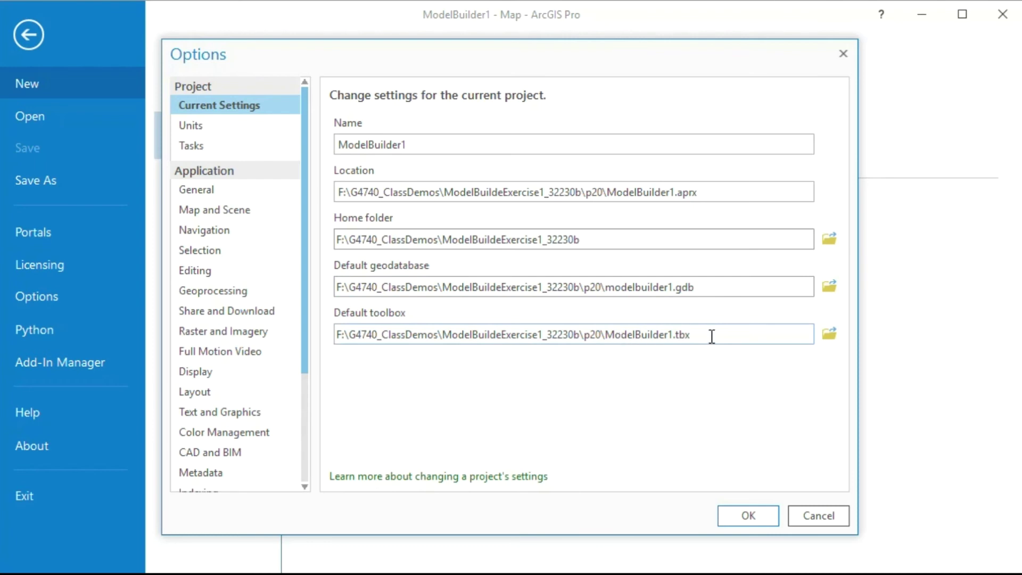
click(740, 512)
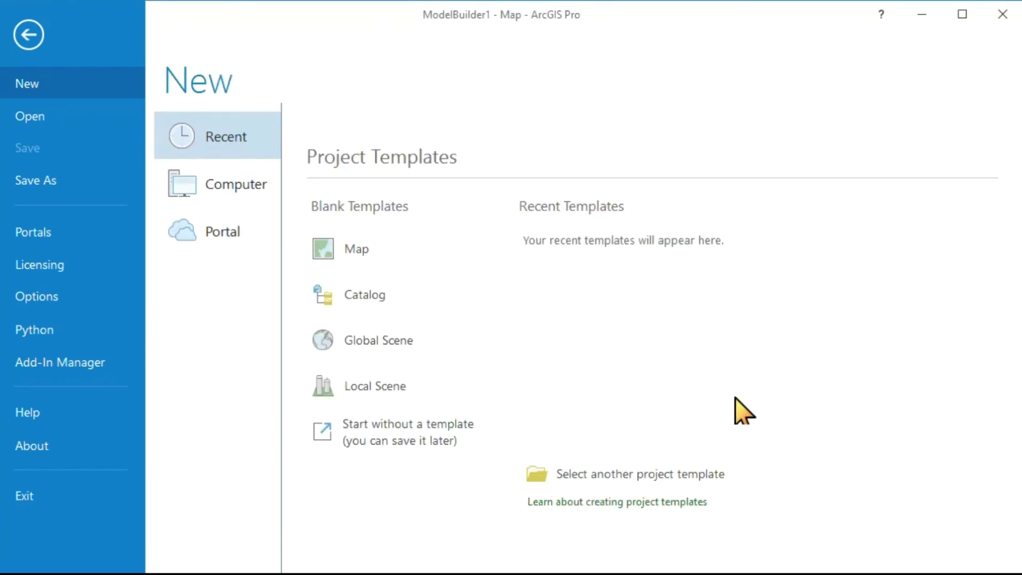
click(28, 35)
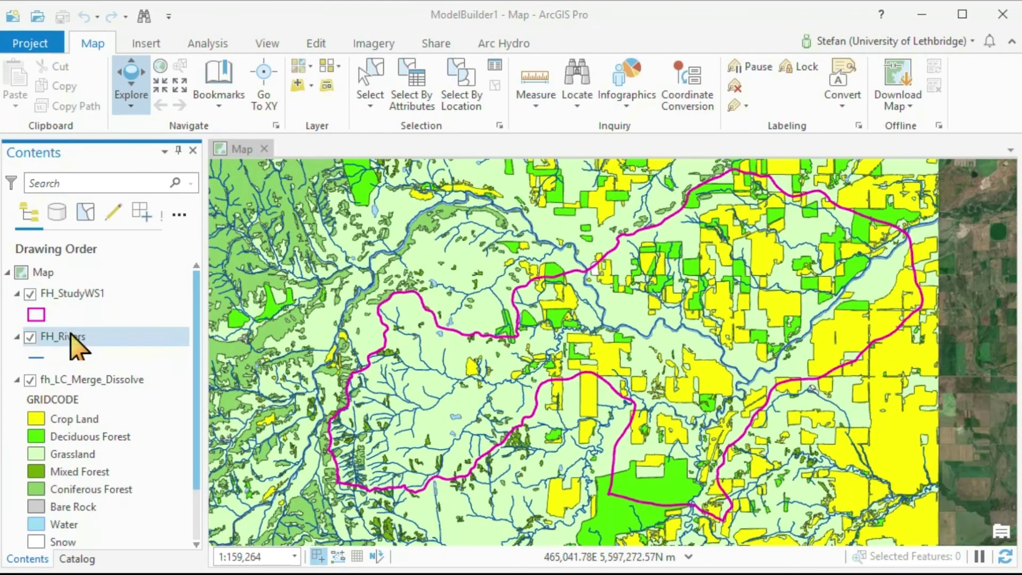
click(56, 210)
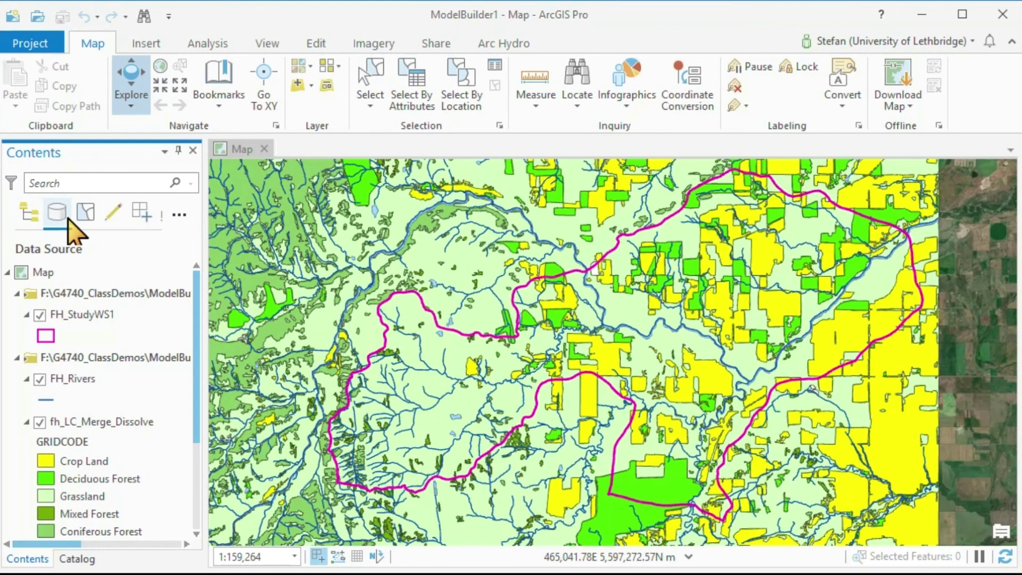
drag(206, 309, 459, 320)
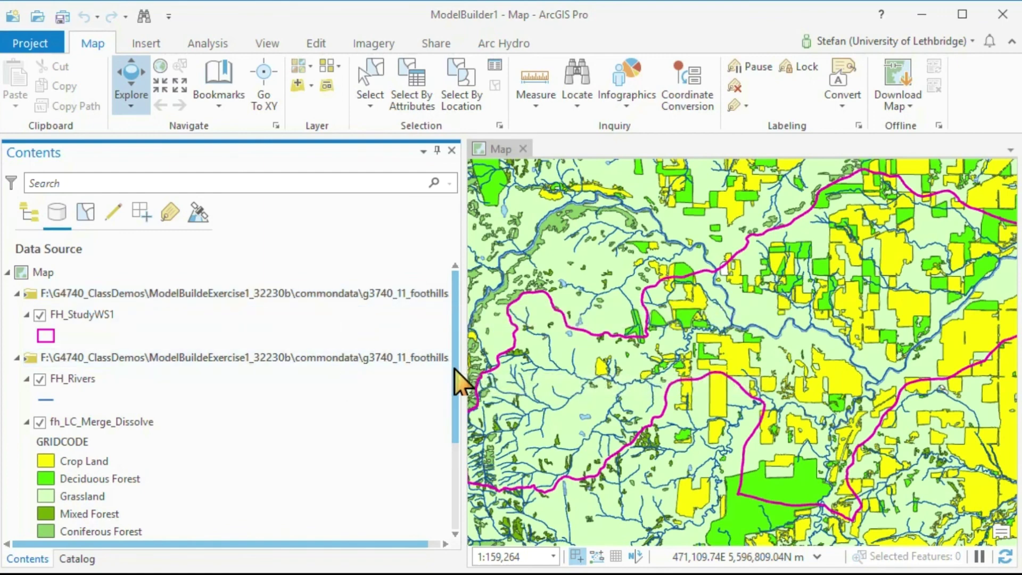
drag(459, 359, 567, 362)
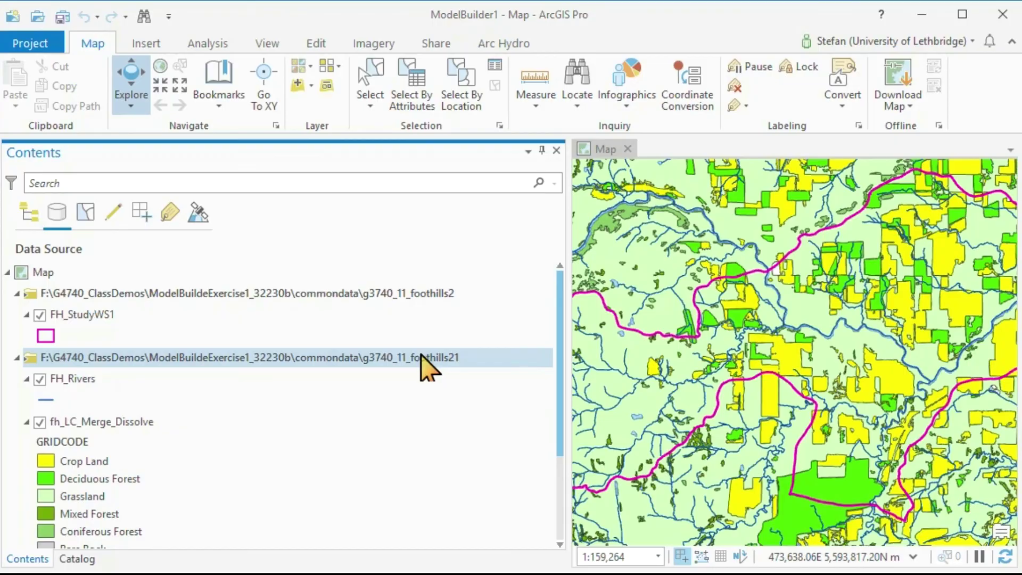
drag(567, 361, 174, 362)
click(29, 216)
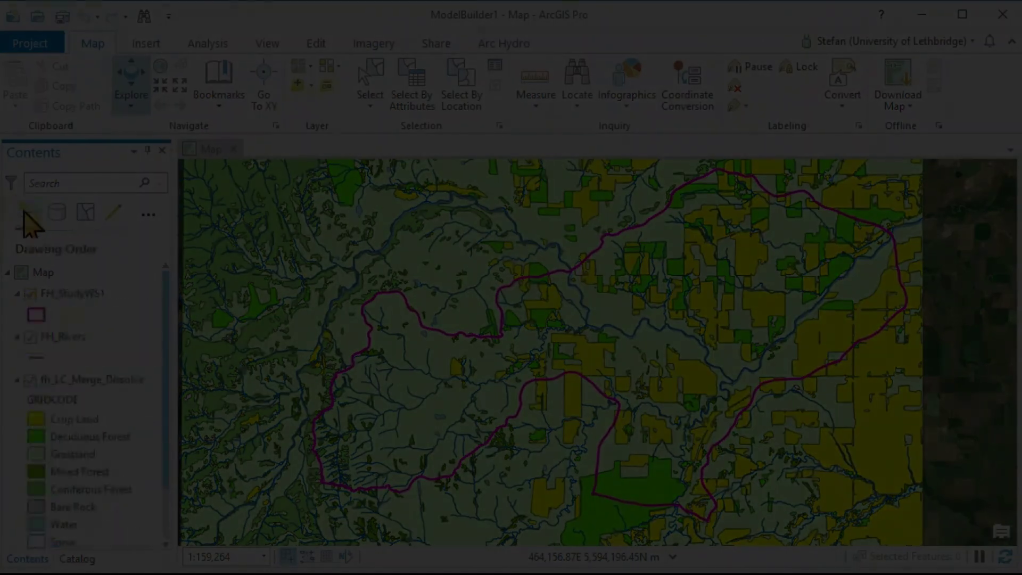